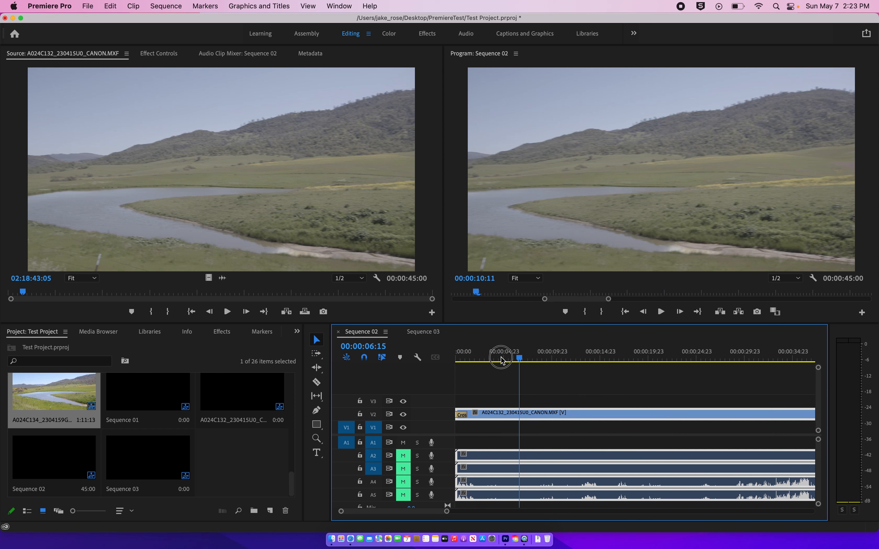
Open the Bars and Tone - Rec 709 clip from the project for viewing as the source
key("backslash")
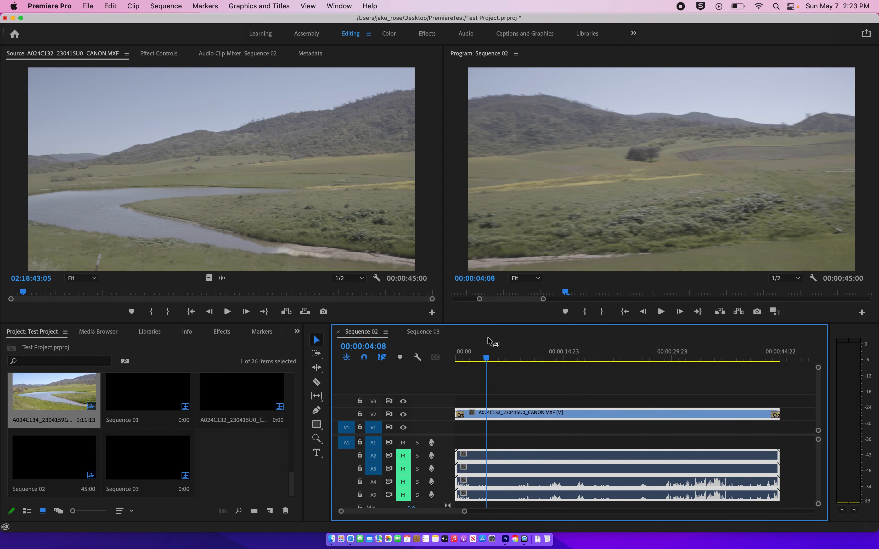
scroll(261, 417, "up", 10)
scroll(260, 417, "up", 5)
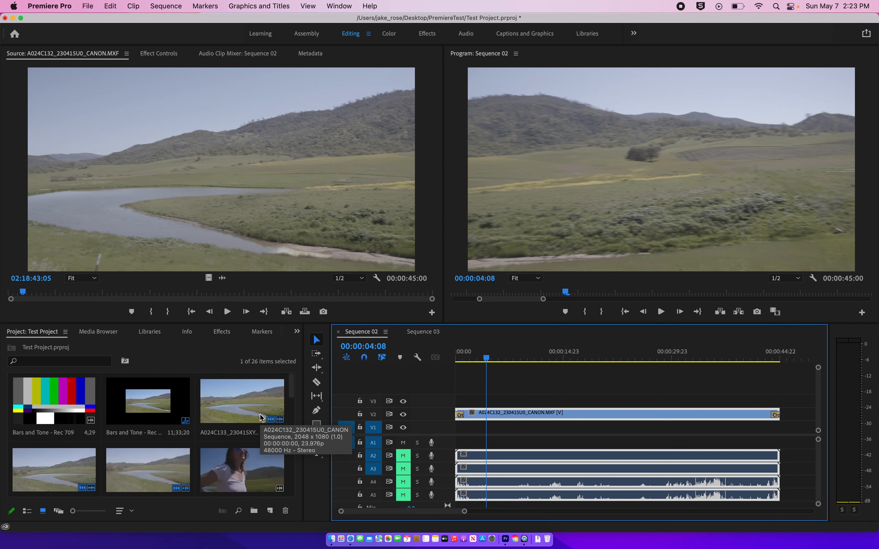
left_click(127, 404)
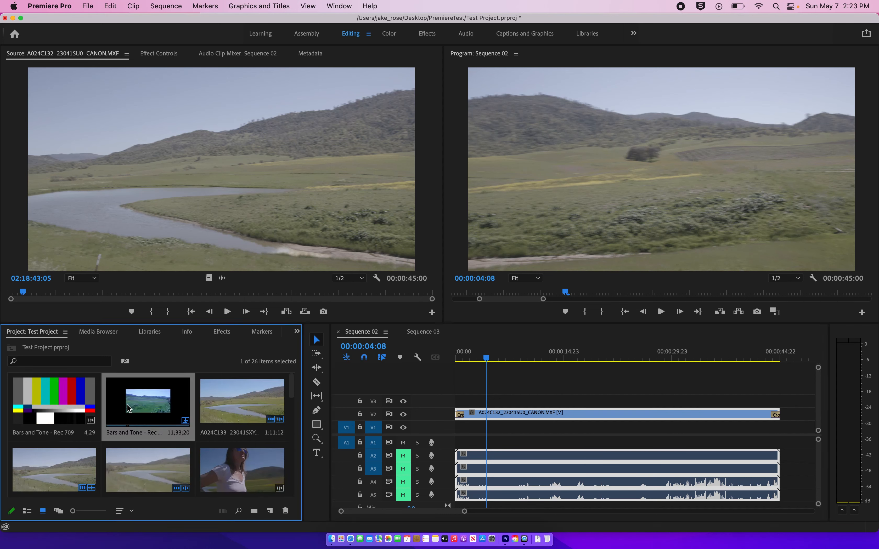
left_click(64, 403)
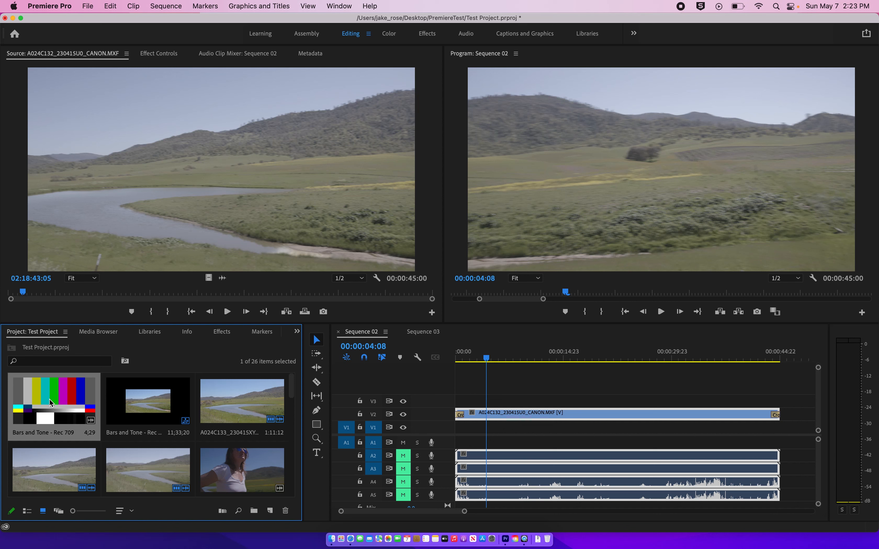
double_click(54, 401)
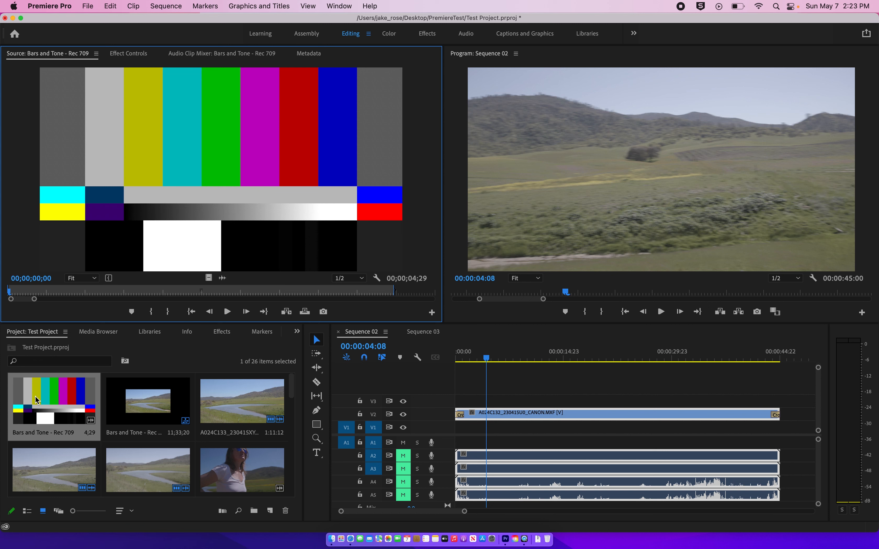
Add the Bars and Tone - Rec 709 clip to track V2 of Sequence 02, butted against the end of the A024C132_230415U0_CANON.MXF clip
left_click_drag(35, 396, 787, 418)
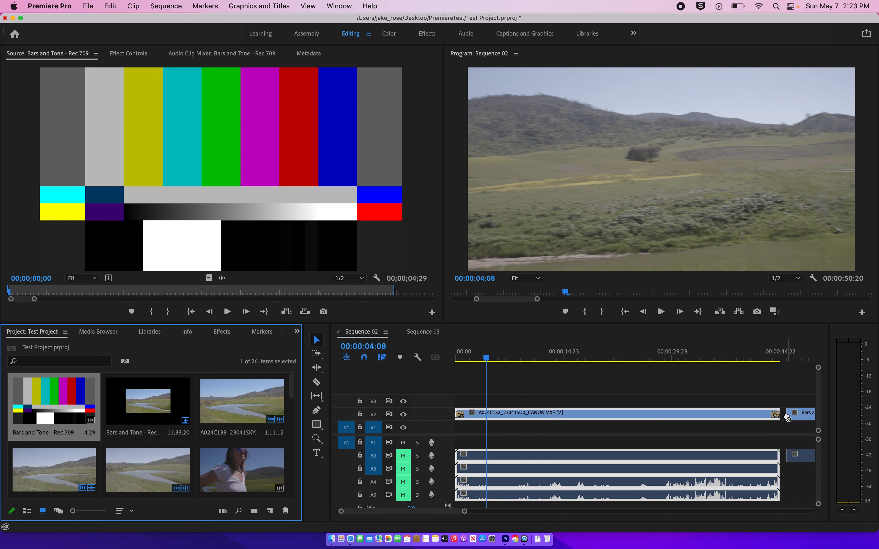
left_click(797, 361)
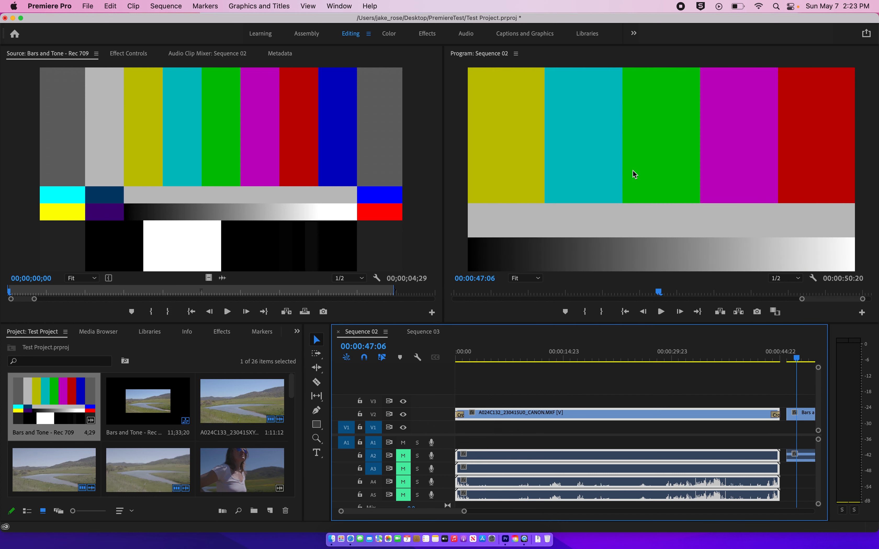
left_click(802, 417)
left_click_drag(804, 418, 793, 417)
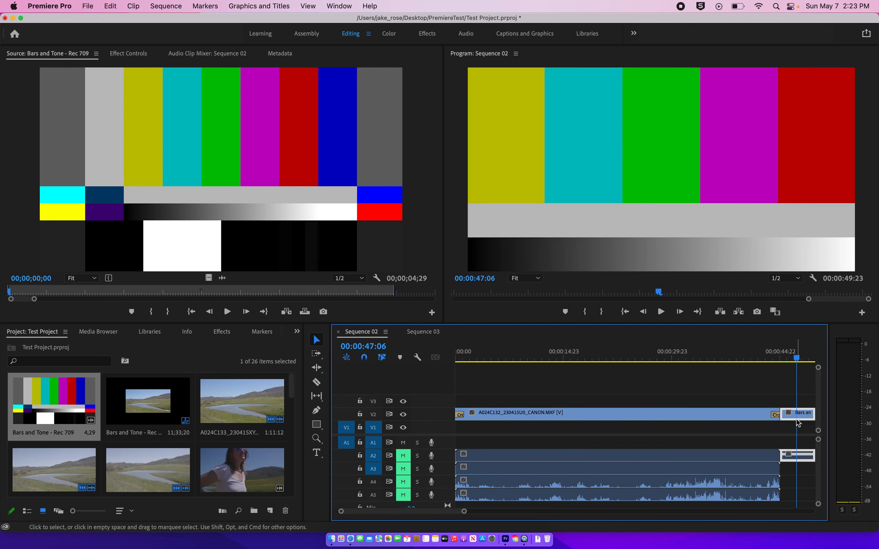
Scrub across the landscape clip and the Bars and Tone clip to compare how each fills the frame
left_click(698, 360)
left_click_drag(642, 353, 720, 379)
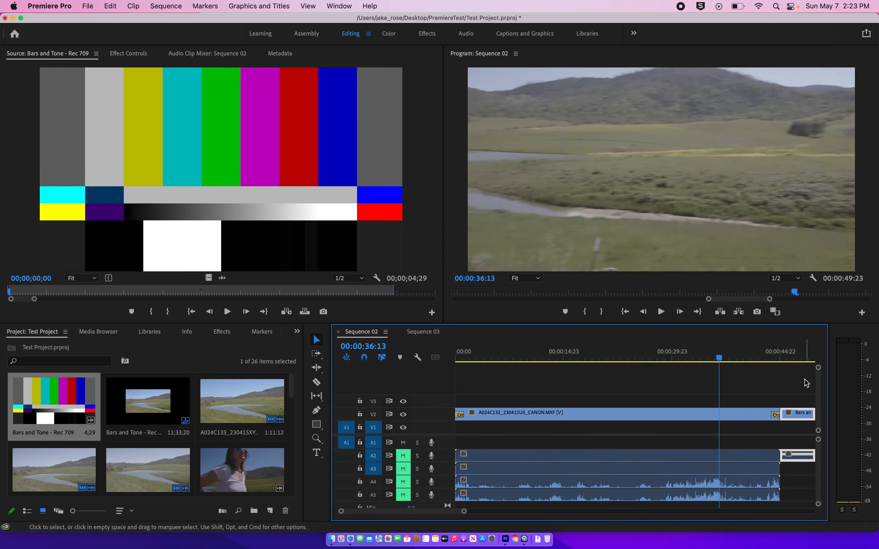
left_click(796, 353)
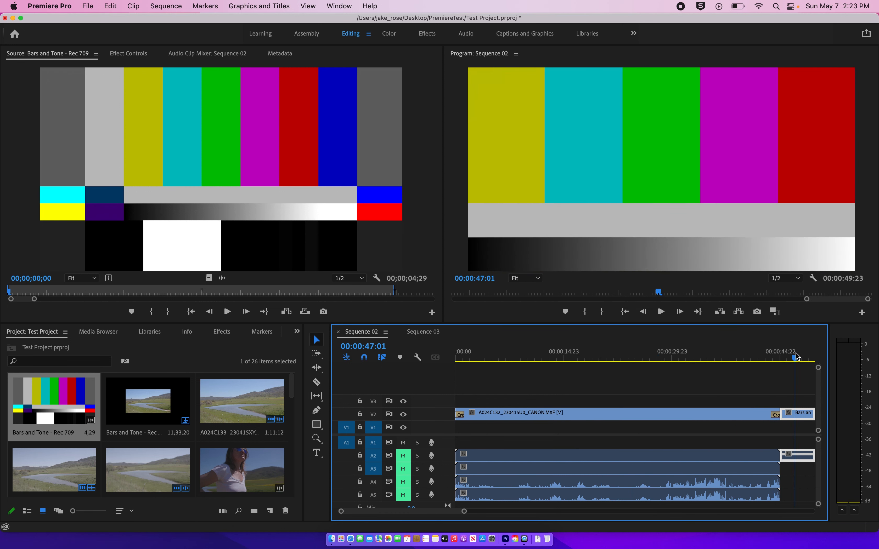
right_click(797, 415)
key("Escape")
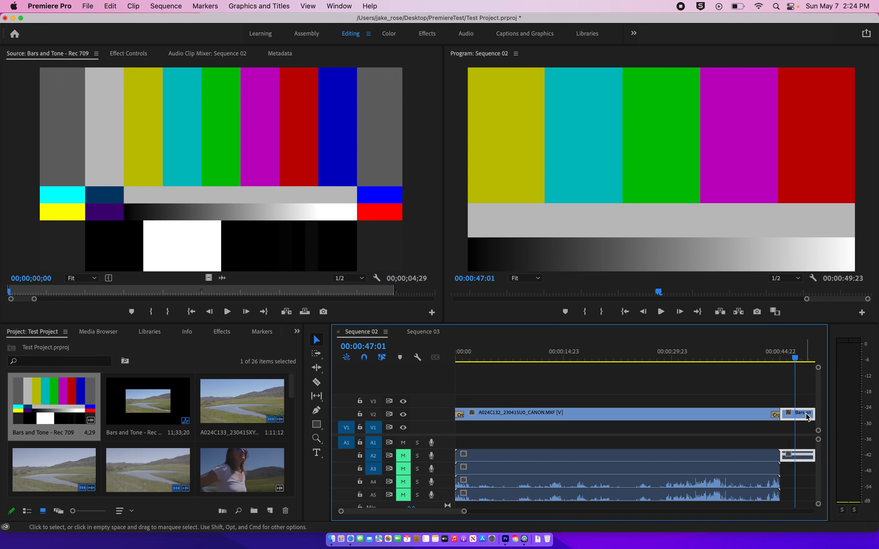
right_click(807, 417)
scroll(734, 458, "down", 5)
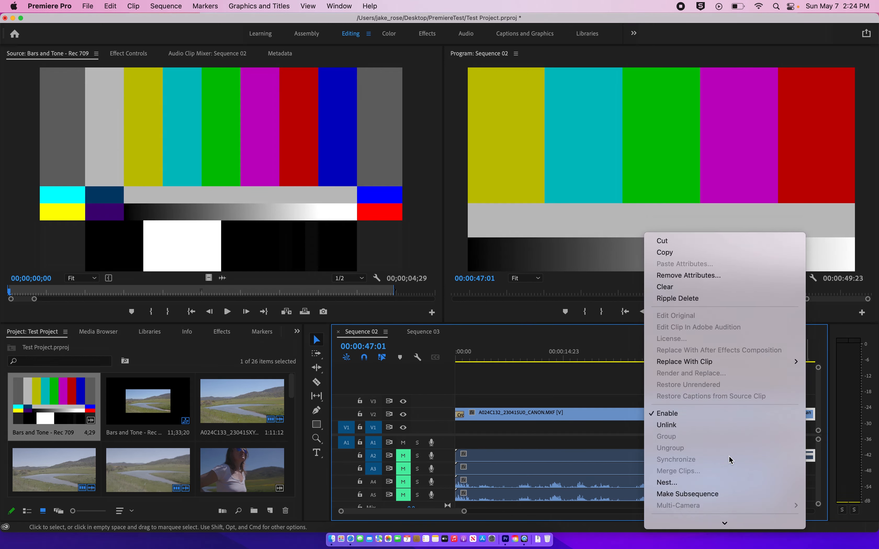
scroll(731, 460, "down", 10)
key("Escape")
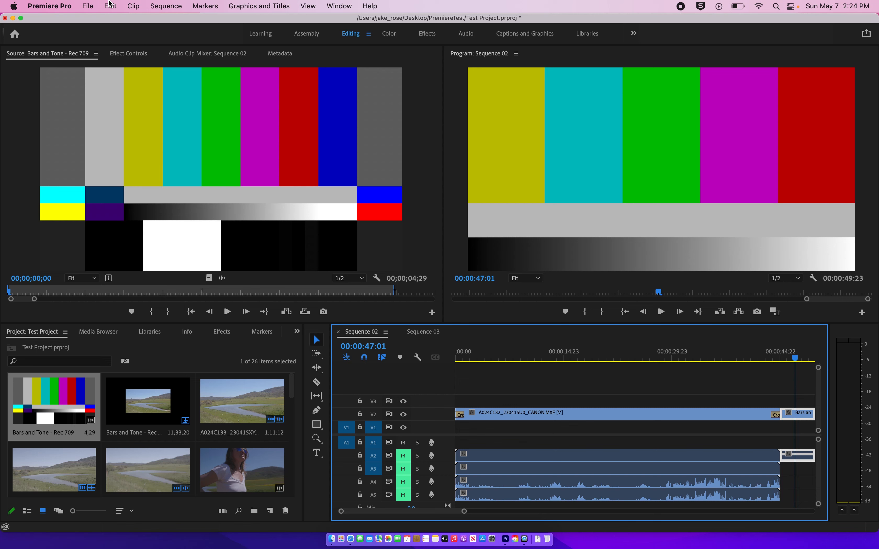
Check the frame size in the settings of Sequence 02 and leave them without changes
left_click(167, 6)
left_click(174, 24)
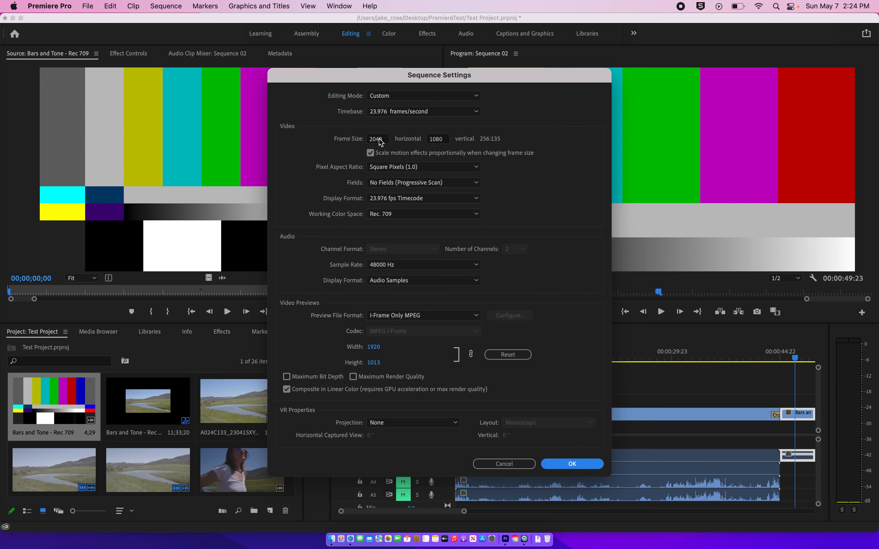
left_click(379, 141)
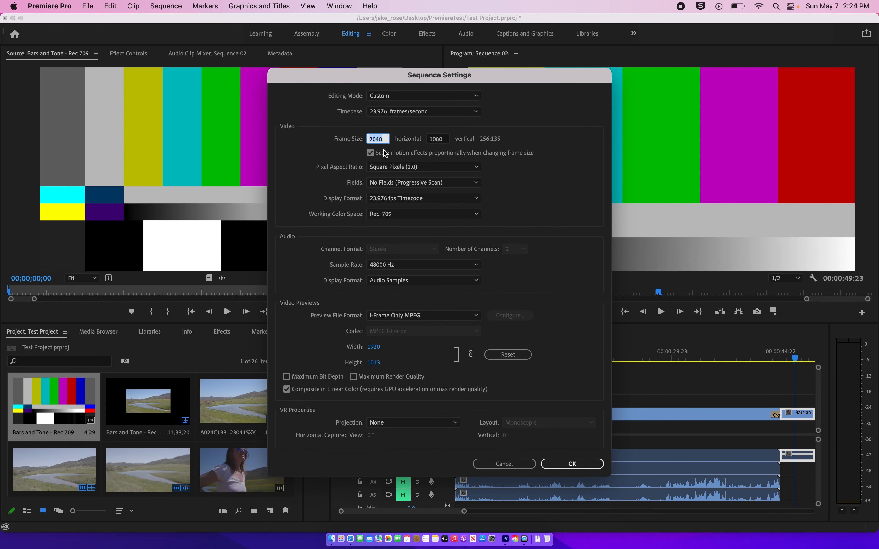
left_click(512, 464)
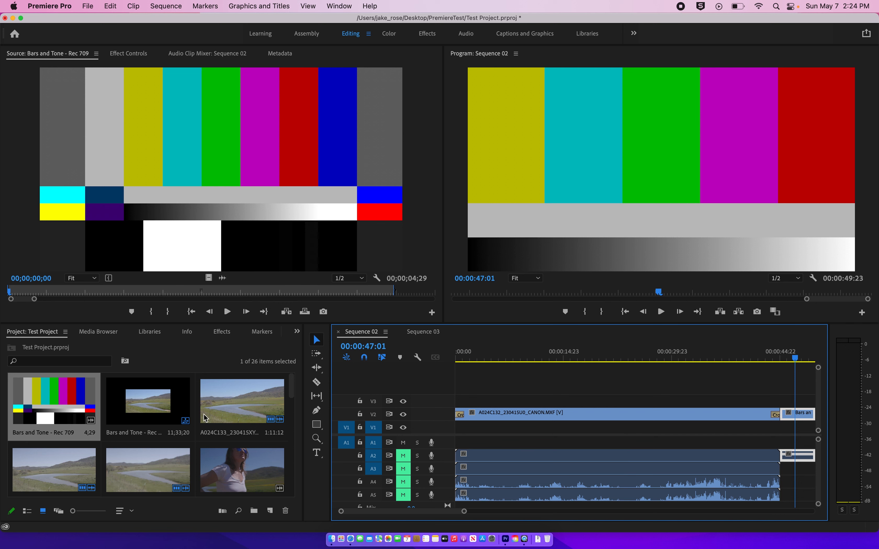
Show the project items as a list and examine the Video Info of the Bars and Tone clip and the sequences
scroll(204, 417, "down", 10)
scroll(204, 418, "up", 10)
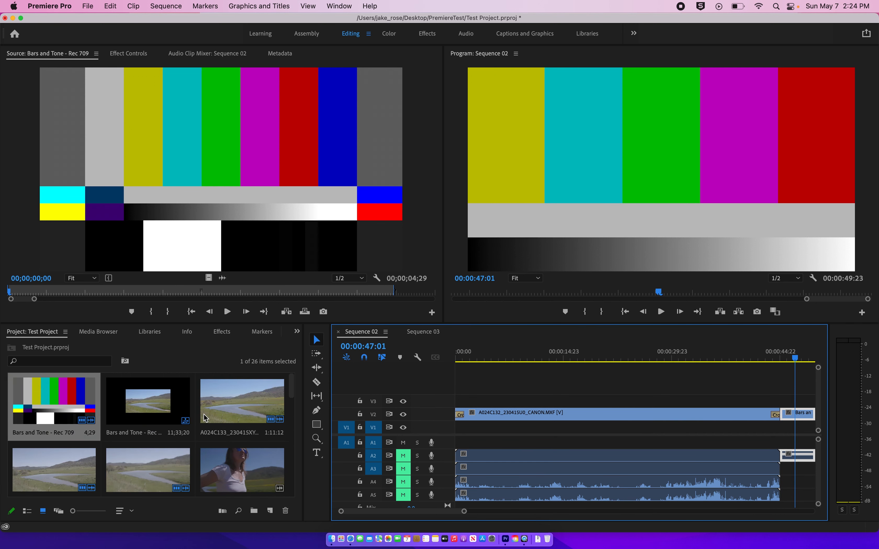
left_click(228, 415)
left_click(162, 404)
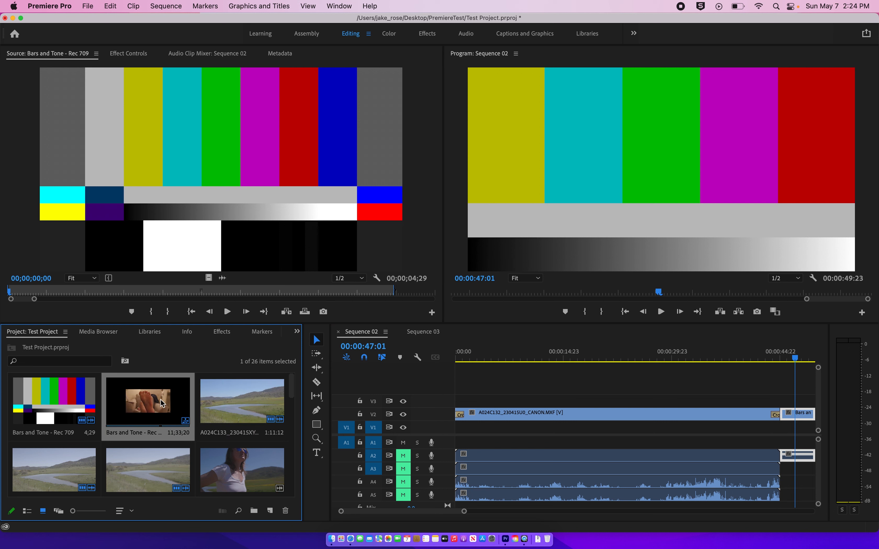
left_click(28, 513)
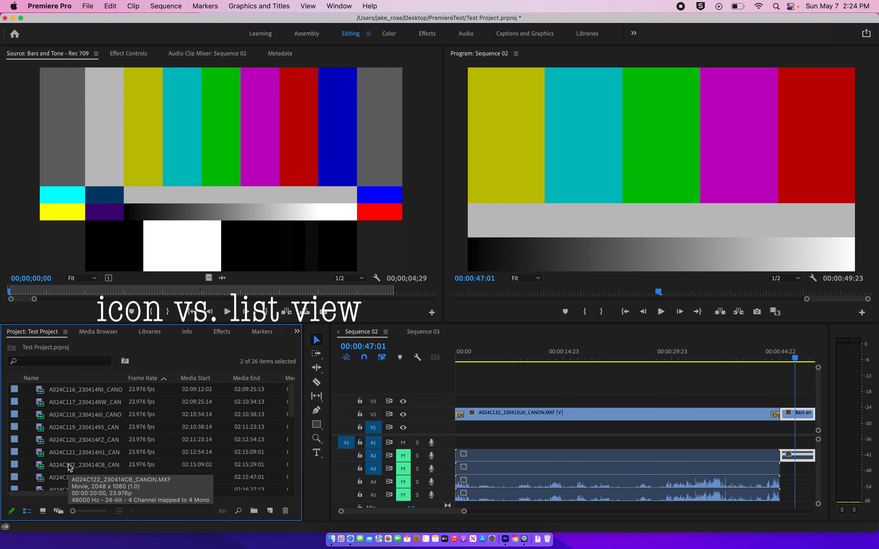
scroll(70, 468, "down", 5)
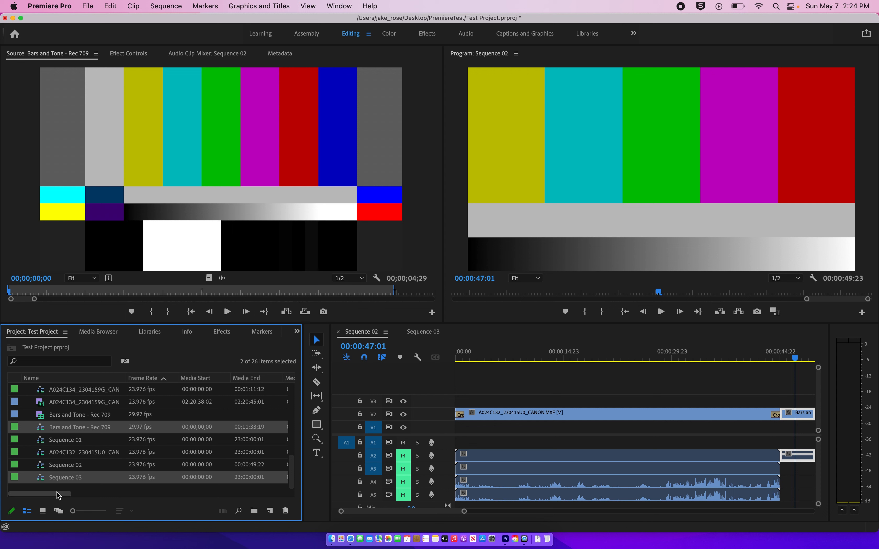
left_click_drag(57, 494, 170, 498)
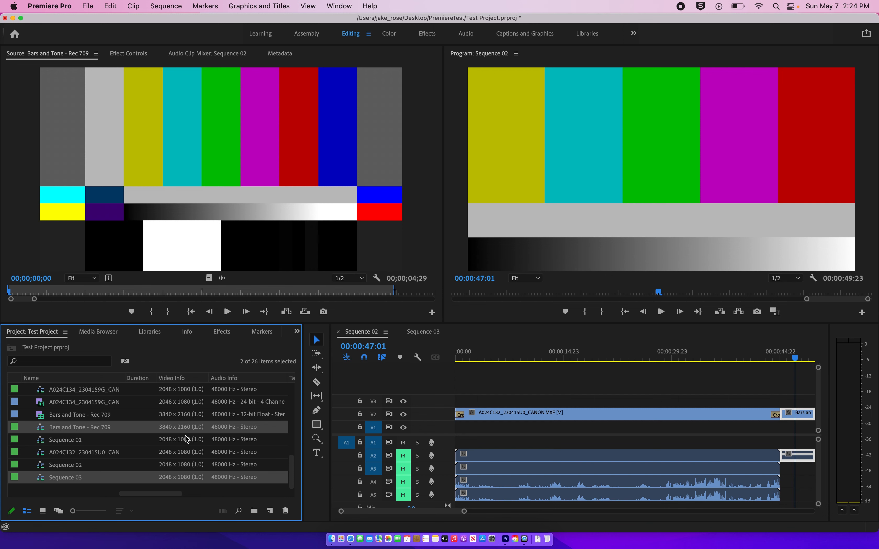
Set the frame size of Sequence 02 to 3840 horizontal by 2160 vertical, accept deleting its previews, and inspect the Bars and Tone clip
left_click(500, 381)
left_click(162, 7)
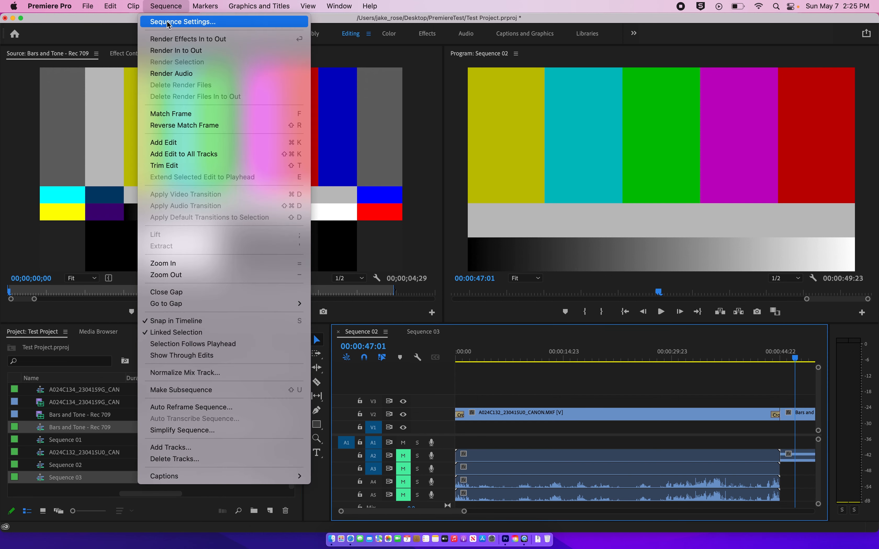
left_click(164, 21)
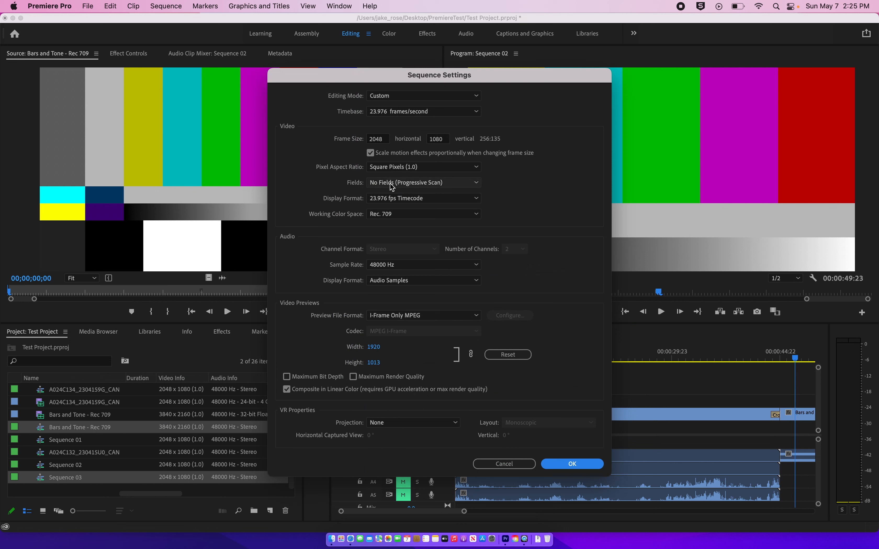
left_click(383, 142)
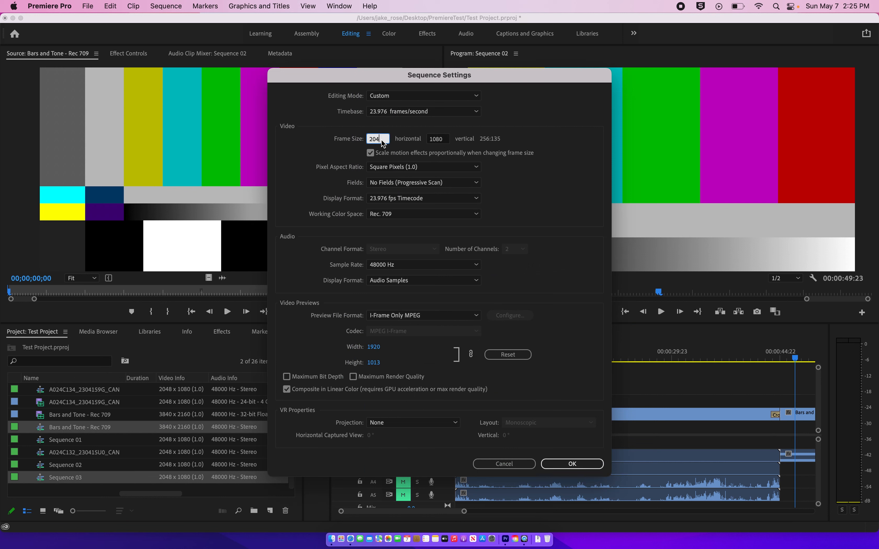
type("3840")
key("Tab")
type("2")
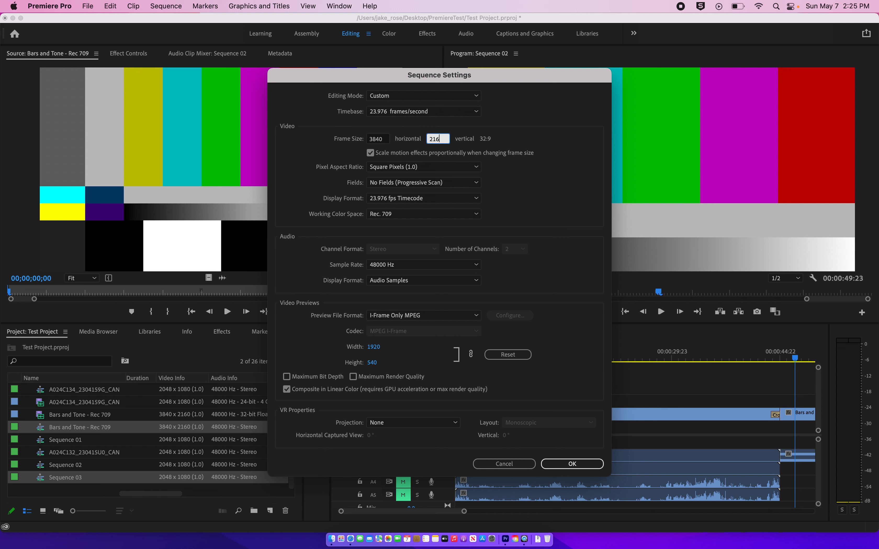
left_click(575, 468)
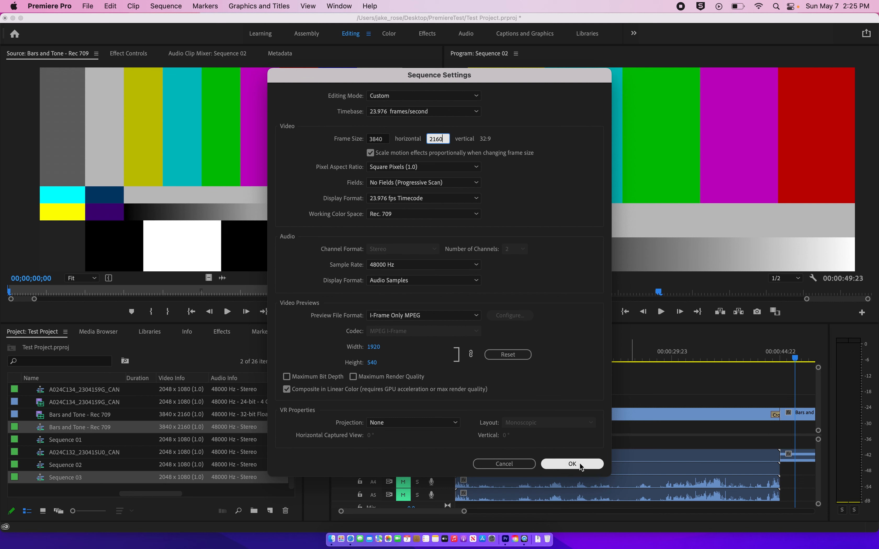
left_click(580, 462)
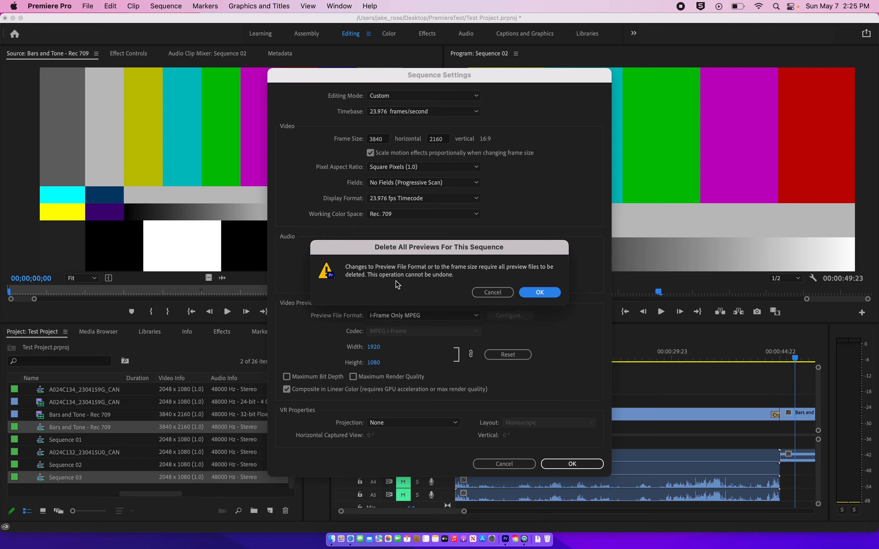
left_click(544, 296)
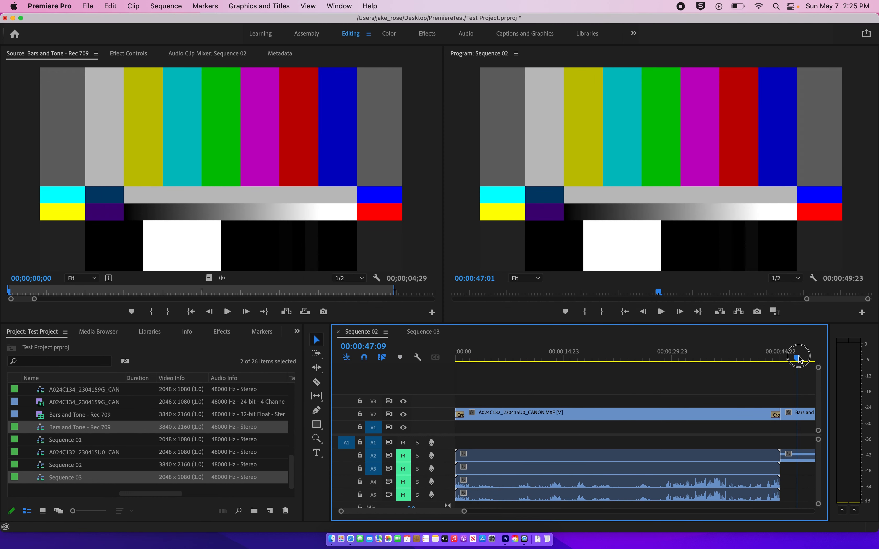
left_click(803, 362)
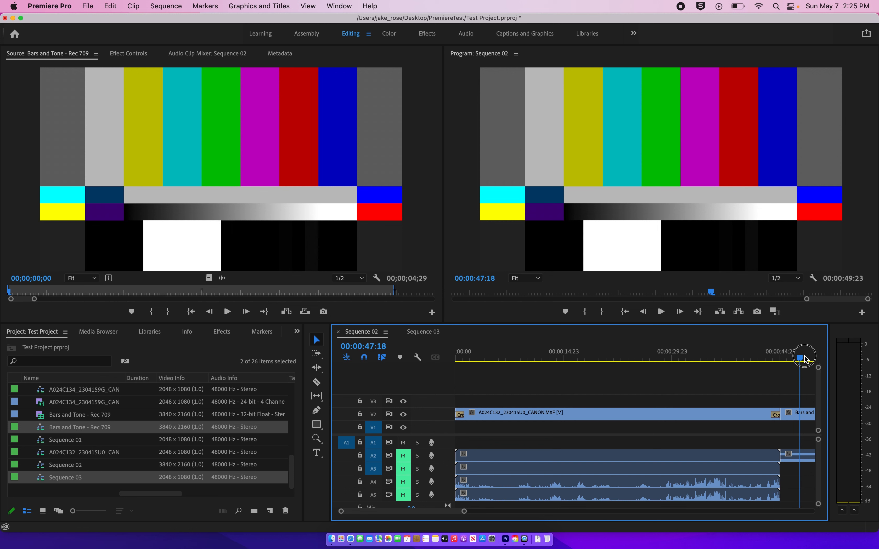
Apply Set to Frame Size to the A024C132 landscape clip on track V2 of Sequence 02
left_click(468, 354)
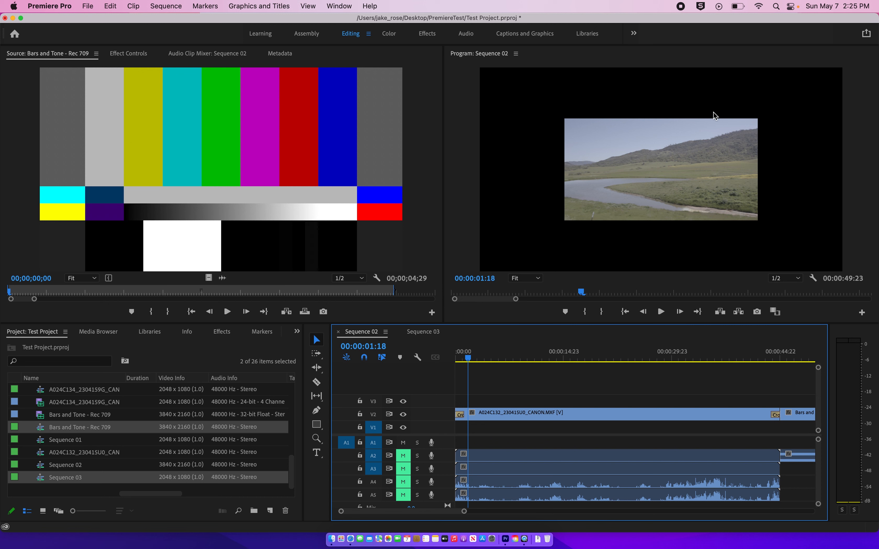
left_click(474, 412)
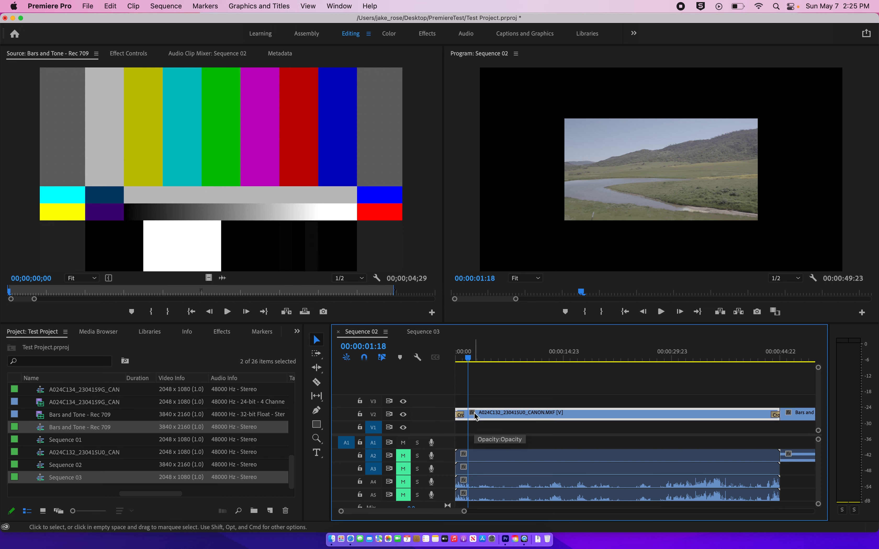
left_click(474, 412)
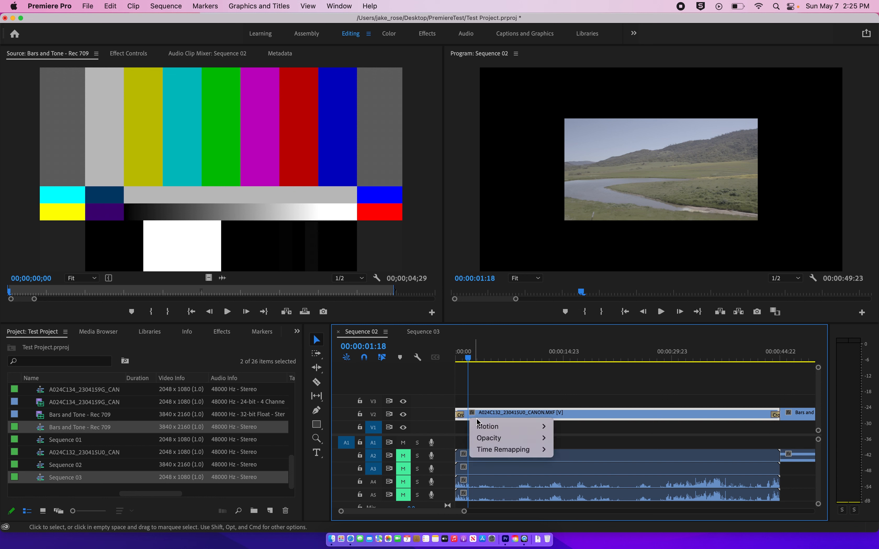
left_click(479, 416)
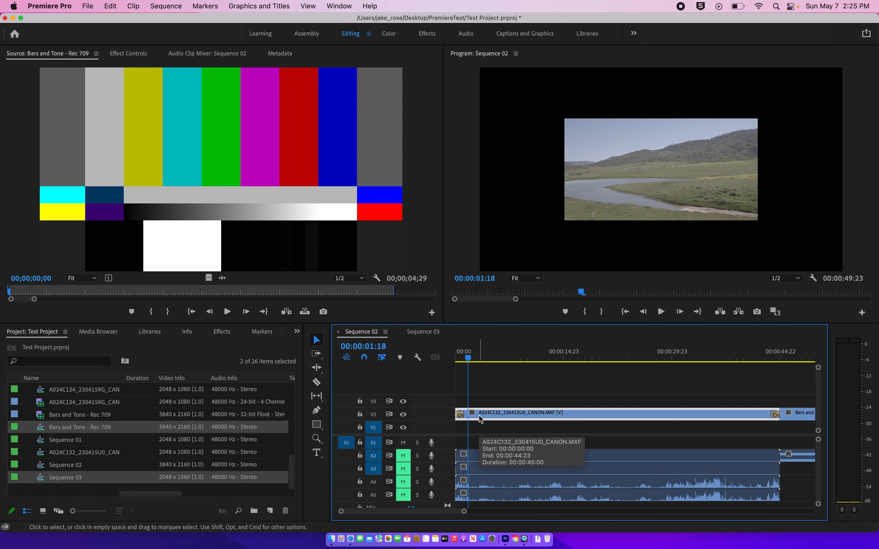
right_click(478, 415)
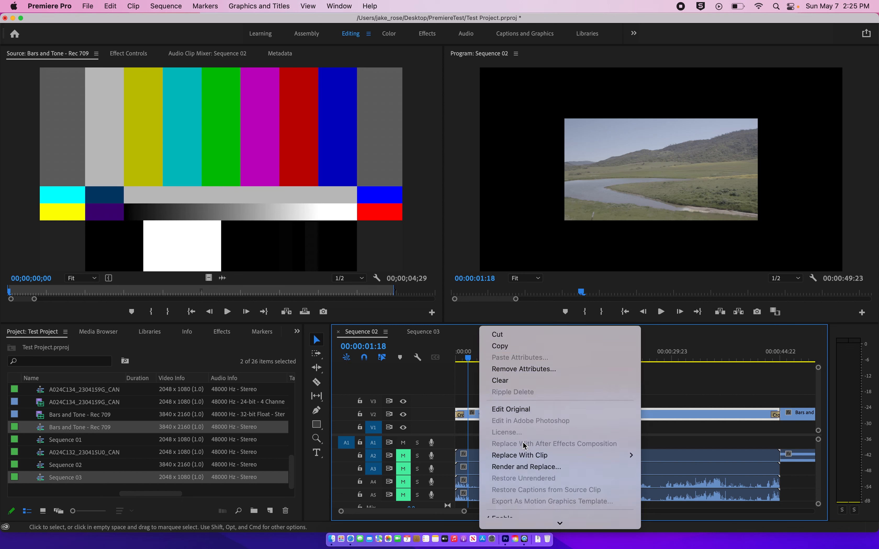
scroll(523, 443, "down", 4)
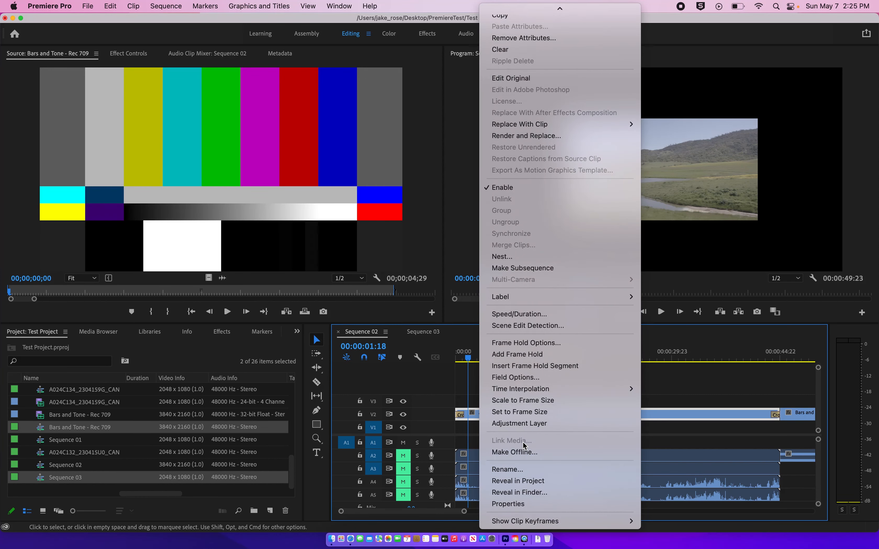
left_click(533, 413)
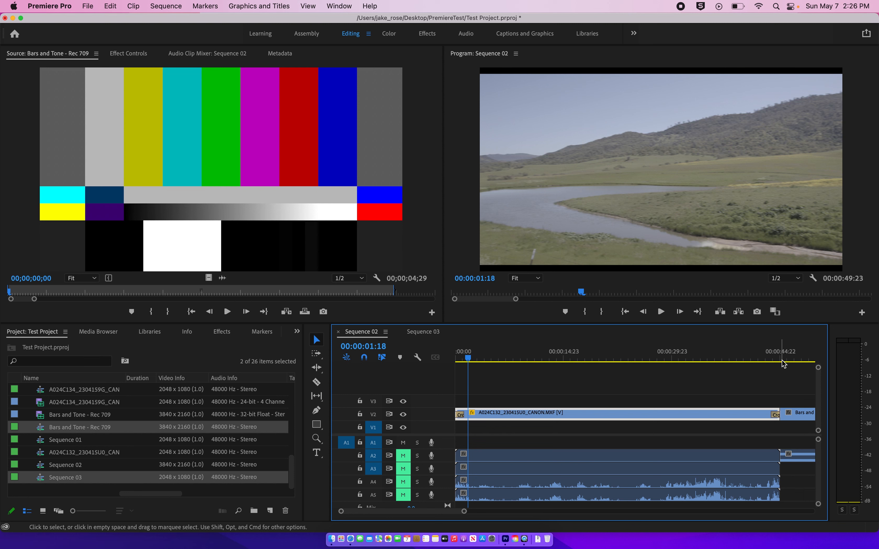
Move the playhead between the landscape clip and the Bars and Tone clip to compare how each fills the frame
left_click(466, 356)
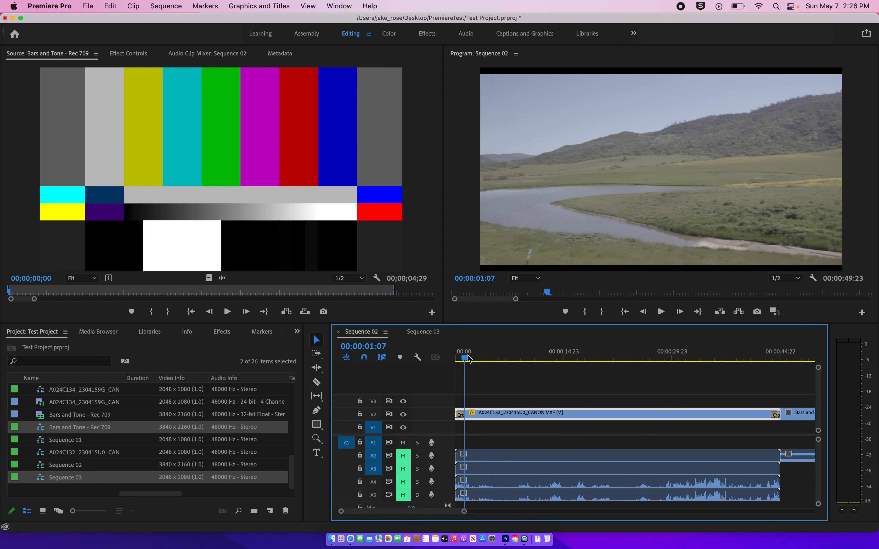
left_click(794, 359)
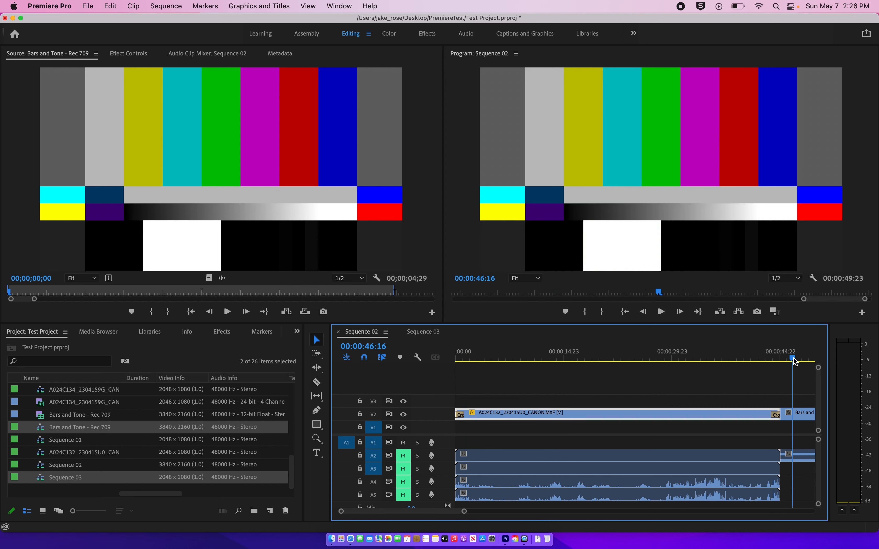
left_click(471, 360)
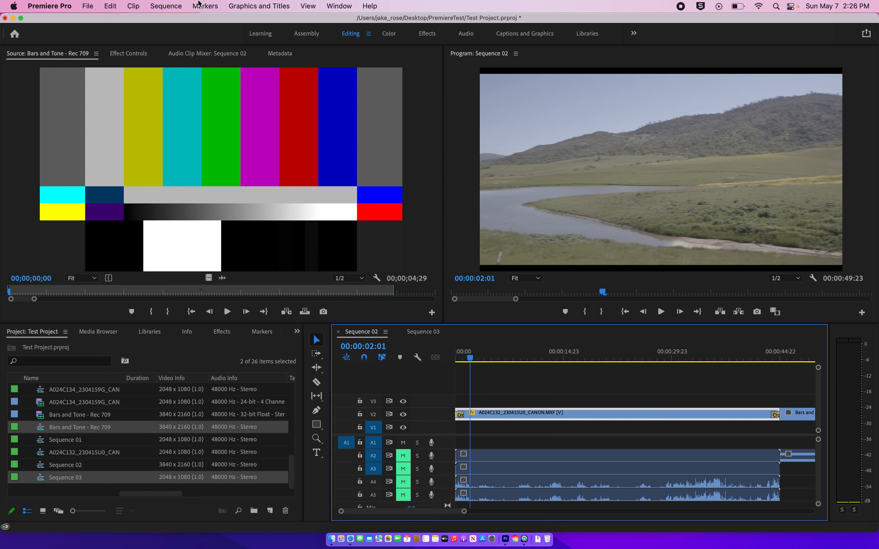
Review the frame size in the settings of Sequence 02 and accept them without changes
left_click(170, 7)
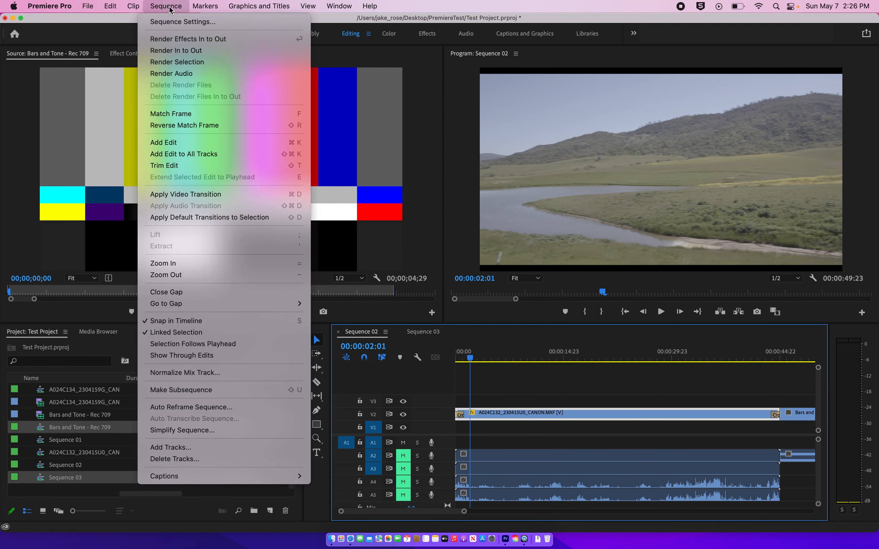
left_click(175, 21)
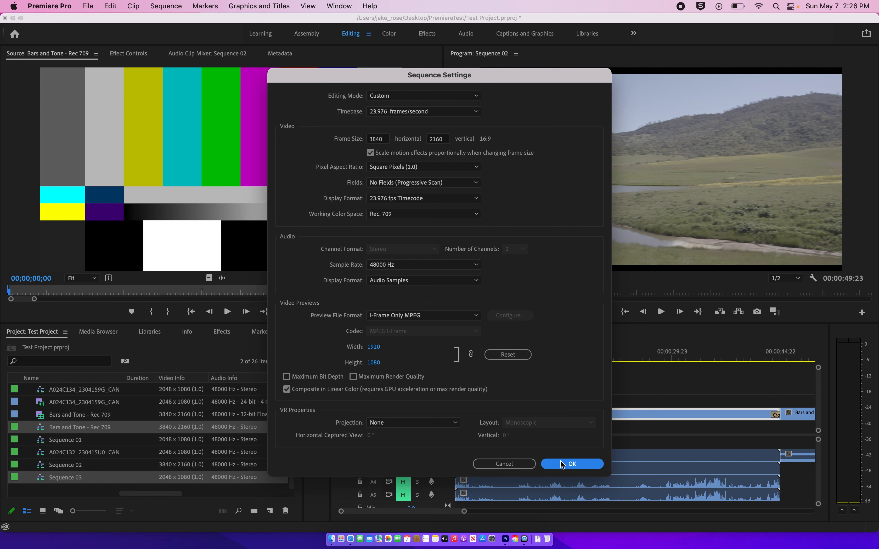
left_click(571, 465)
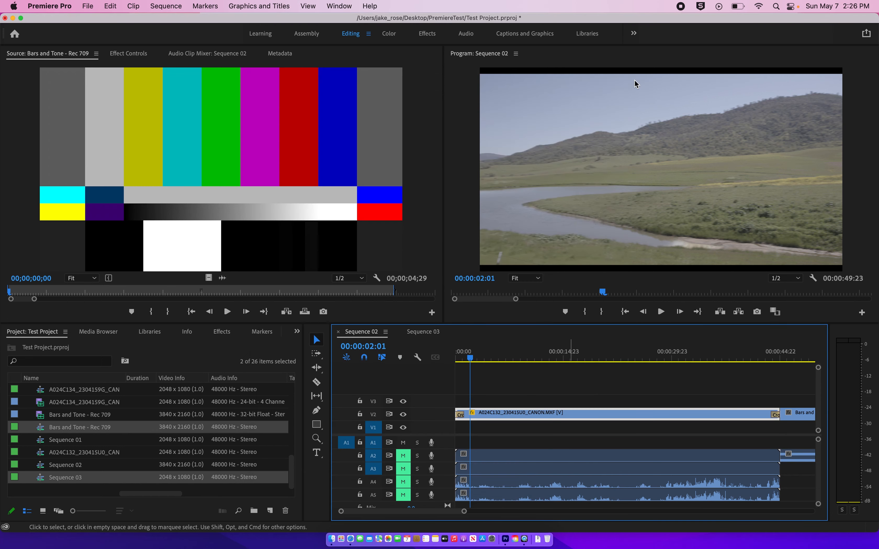